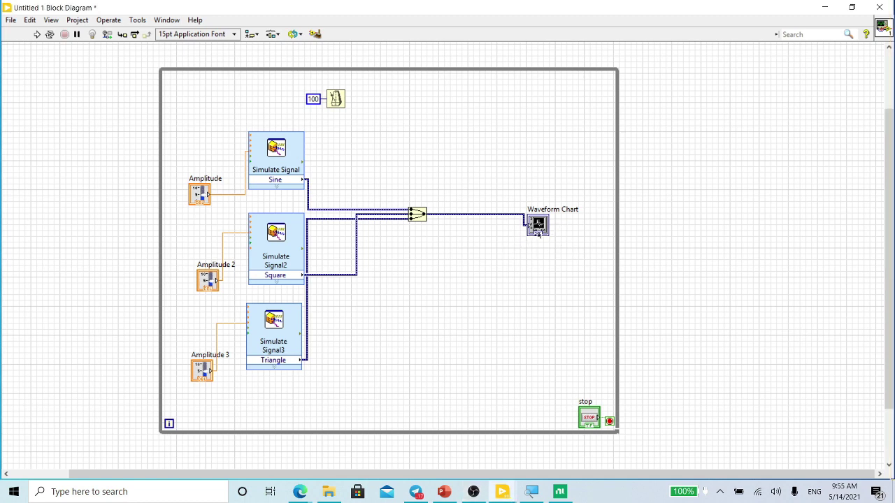
Step: Run the VI from the front panel and set Amplitude 3 to about 15, Amplitude 2 to about 58 and Amplitude to about 94
{"action": "double_click", "coordinate": [537, 233]}
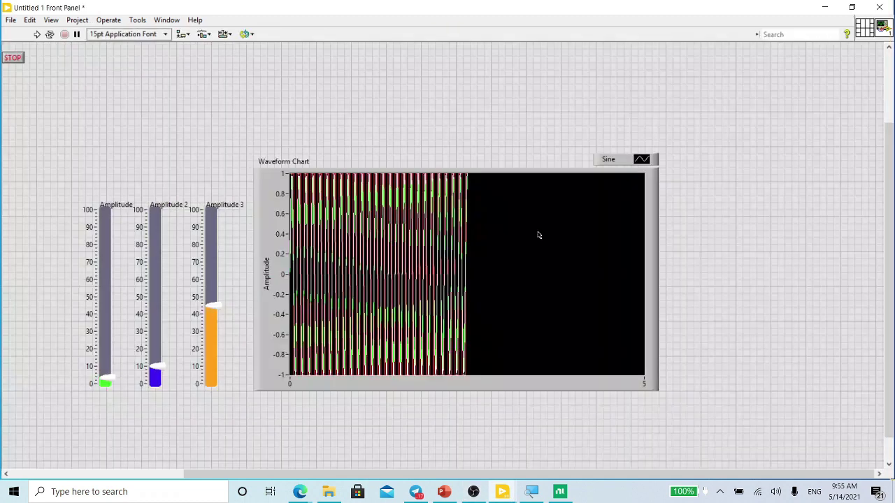
{"action": "left_click", "coordinate": [37, 35]}
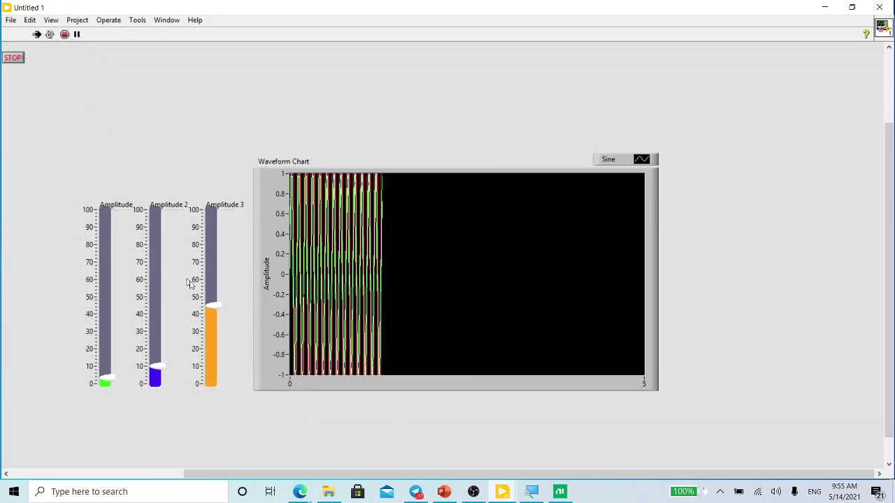
{"action": "left_click_drag", "start_coordinate": [214, 309], "coordinate": [215, 360]}
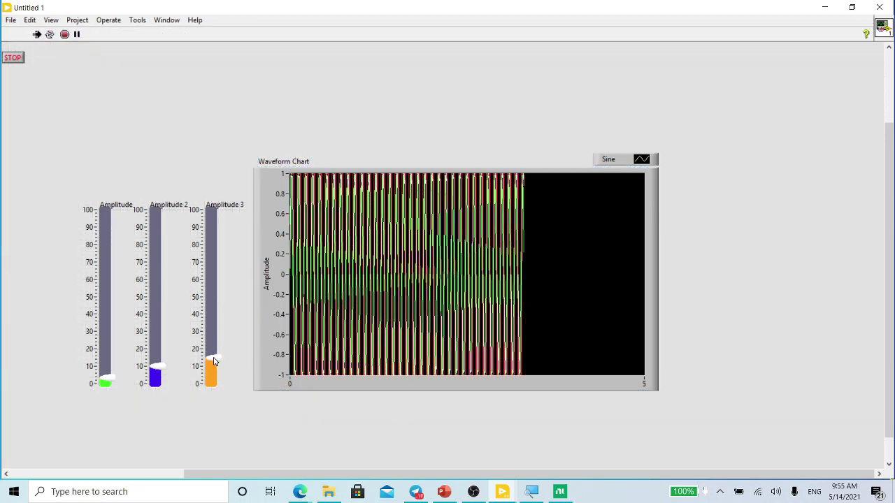
{"action": "left_click_drag", "start_coordinate": [161, 366], "coordinate": [166, 281]}
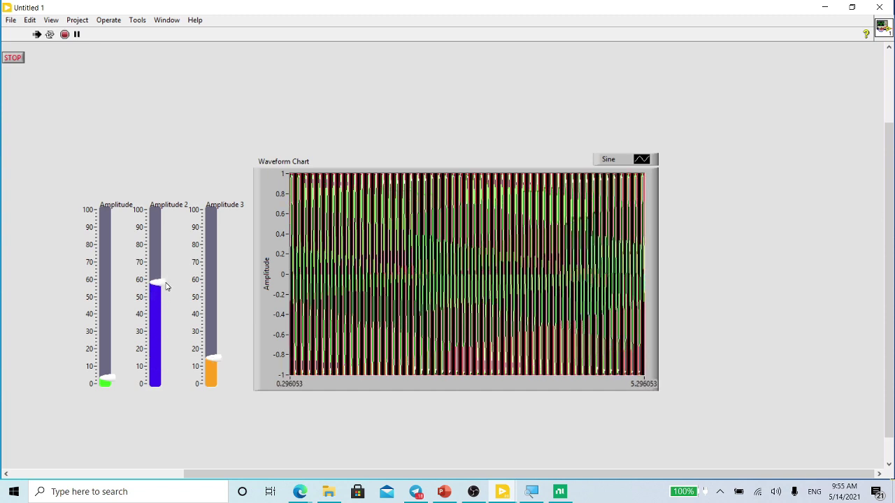
{"action": "left_click_drag", "start_coordinate": [110, 381], "coordinate": [116, 222]}
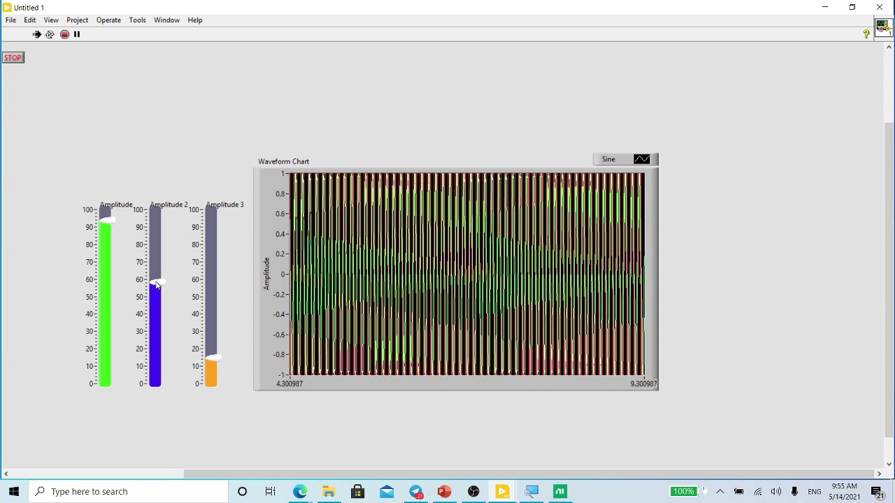
Step: Set Amplitude 2 to about 31 and Amplitude 3 to about 47 on the sliders, and abort the run
{"action": "left_click_drag", "start_coordinate": [155, 283], "coordinate": [174, 328]}
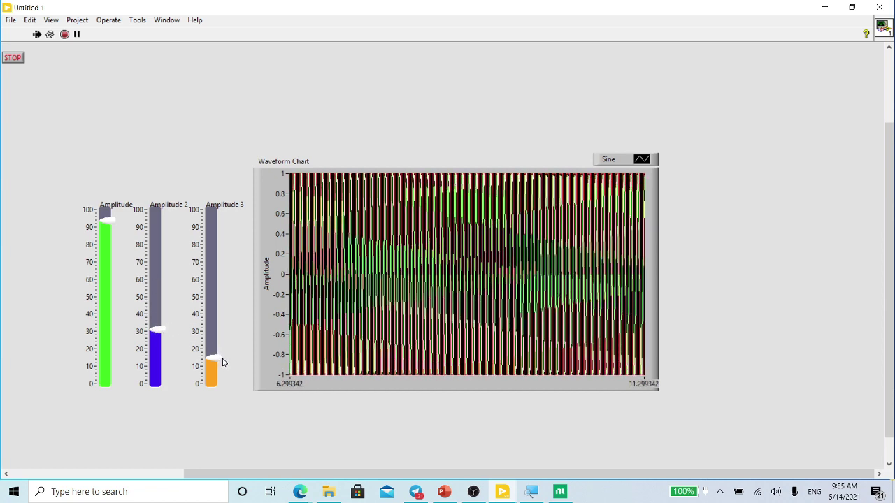
{"action": "left_click_drag", "start_coordinate": [224, 361], "coordinate": [207, 306]}
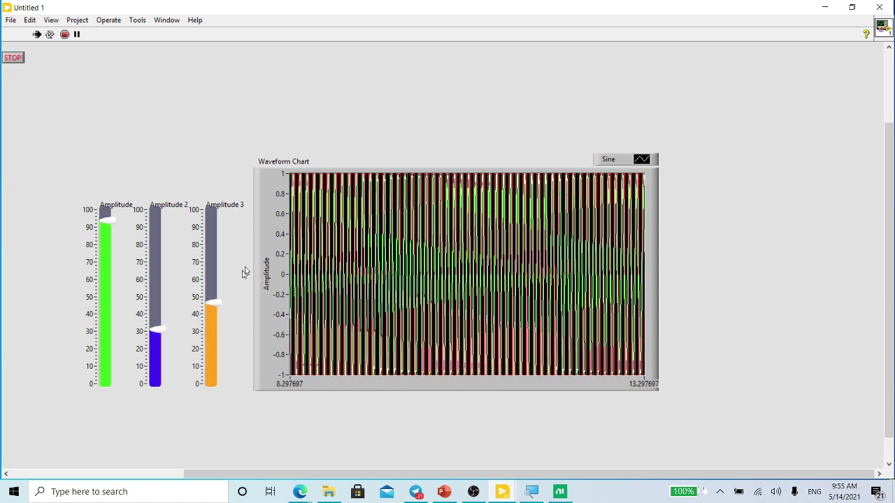
{"action": "left_click", "coordinate": [65, 34]}
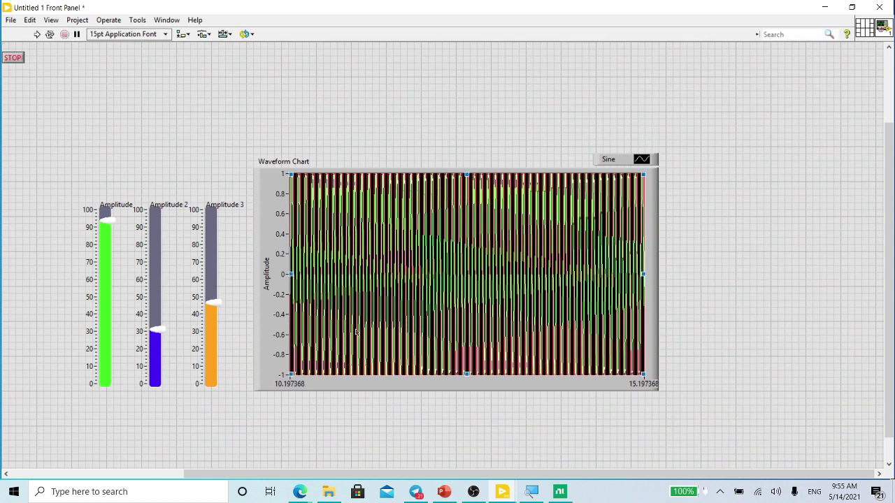
Step: Extend the waveform chart's plot legend upward to three entries, covering the Sine, Square and Triangle plots
{"action": "scroll", "coordinate": [356, 332], "scroll_direction": "up", "scroll_amount": 1}
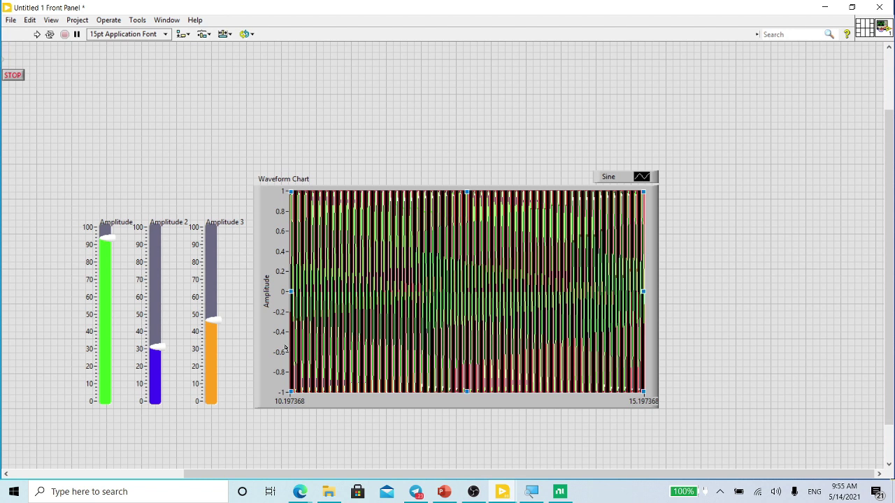
{"action": "left_click", "coordinate": [211, 368]}
{"action": "left_click", "coordinate": [134, 349]}
{"action": "left_click", "coordinate": [91, 333]}
{"action": "left_click", "coordinate": [633, 173]}
{"action": "left_click_drag", "start_coordinate": [625, 173], "coordinate": [629, 144]}
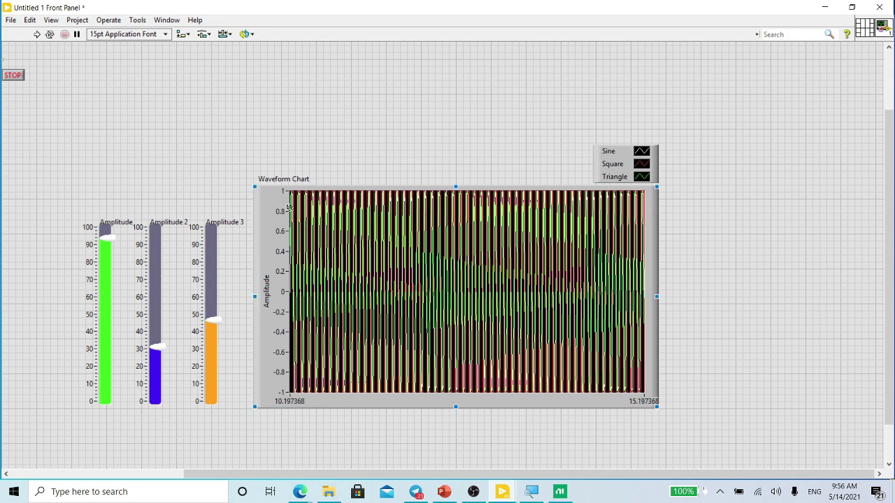
{"action": "left_click", "coordinate": [303, 175]}
{"action": "left_click", "coordinate": [755, 60]}
Step: Try out a different name for the Sine plot in the chart legend and restore it to Sine
{"action": "double_click", "coordinate": [607, 151]}
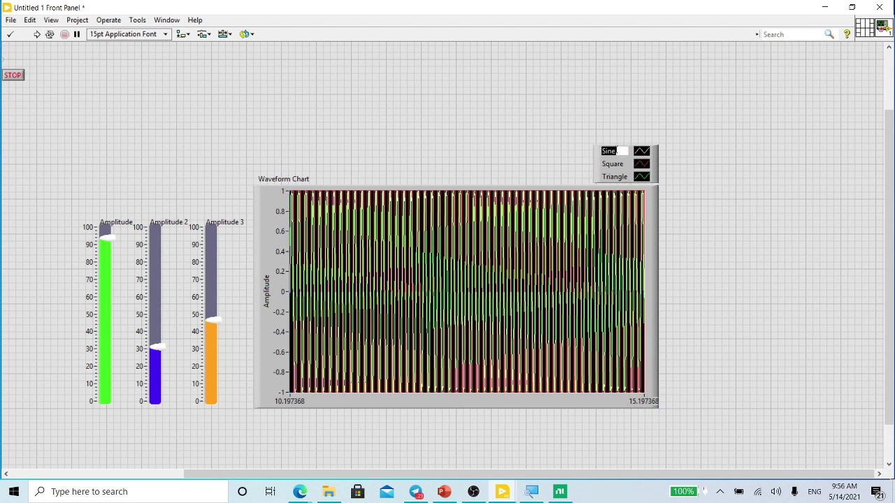
{"action": "type", "text": "dfsdgad"}
{"action": "key", "text": "BackSpace"}
{"action": "key", "text": "BackSpace"}
{"action": "key", "text": "BackSpace"}
{"action": "key", "text": "BackSpace"}
{"action": "key", "text": "BackSpace"}
{"action": "key", "text": "BackSpace"}
{"action": "key", "text": "BackSpace"}
{"action": "type", "text": "Sin"}
{"action": "type", "text": "w"}
{"action": "key", "text": "BackSpace"}
{"action": "type", "text": "e"}
{"action": "left_click", "coordinate": [535, 147]}
Step: Open the waveform chart's properties, look through the appearance and display format options, and bring up the plot settings
{"action": "left_click", "coordinate": [538, 232]}
{"action": "right_click", "coordinate": [538, 235]}
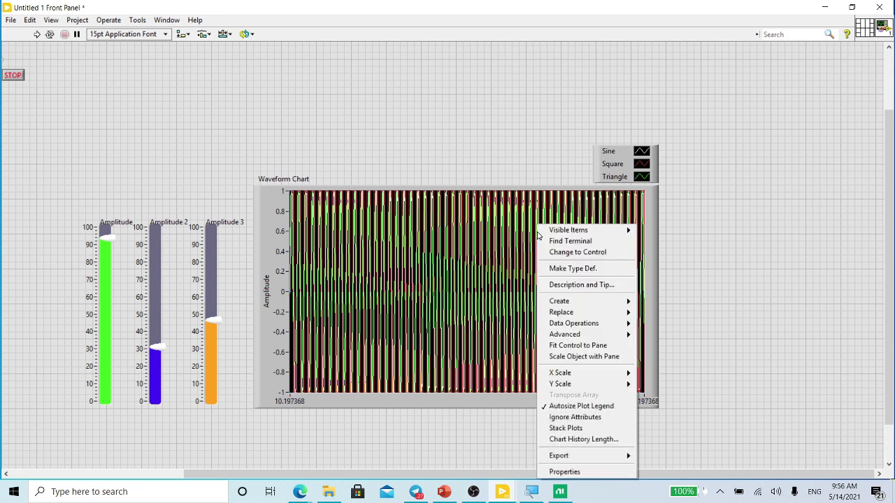
{"action": "left_click", "coordinate": [564, 472]}
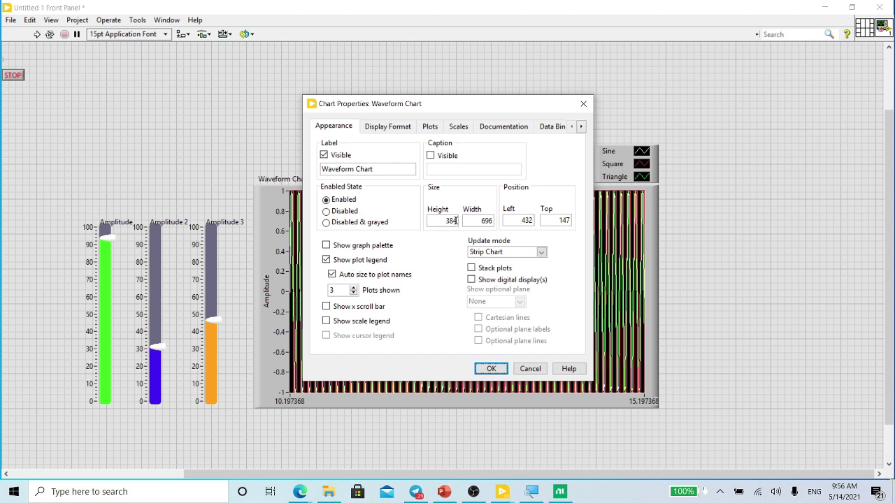
{"action": "left_click", "coordinate": [394, 130]}
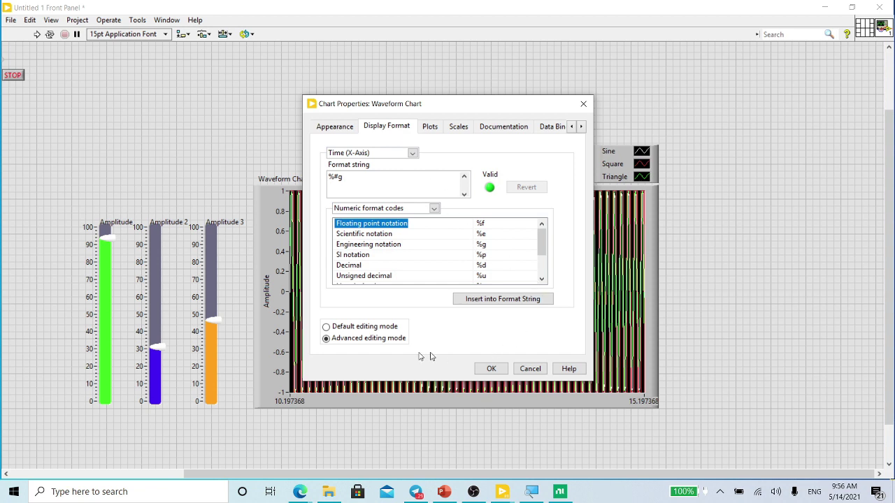
{"action": "left_click", "coordinate": [425, 128]}
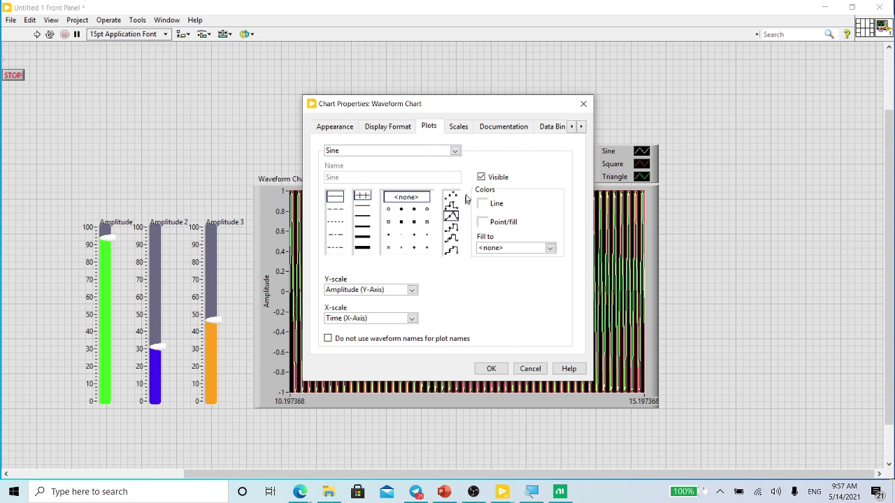
Step: Compare the settings of the Sine, Square and Triangle plots in the chart properties, ending on the Sine plot
{"action": "left_click", "coordinate": [455, 154]}
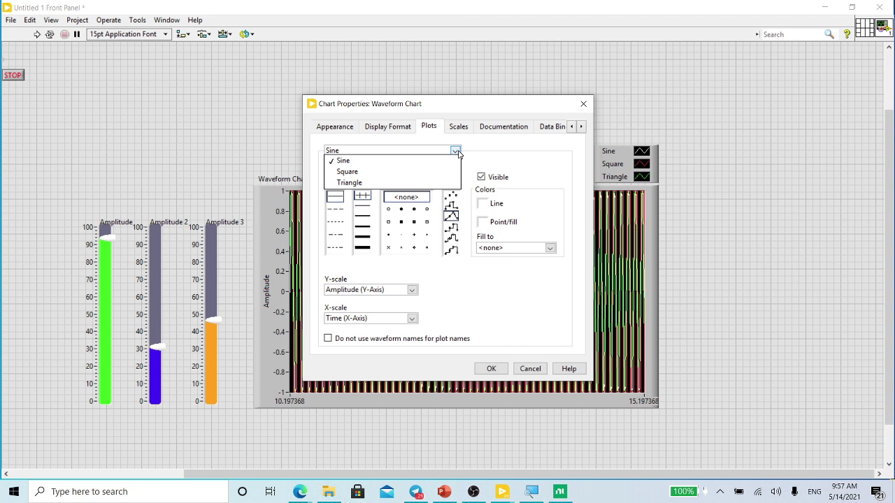
{"action": "left_click", "coordinate": [461, 152]}
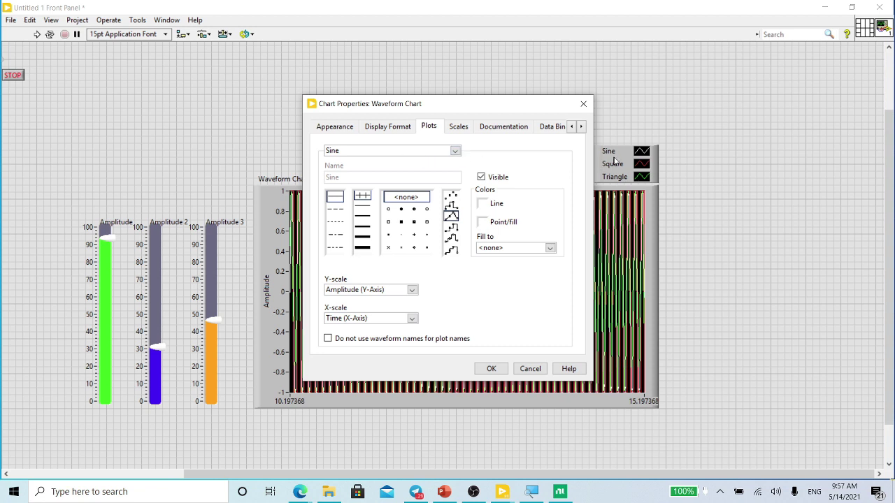
{"action": "left_click", "coordinate": [455, 151]}
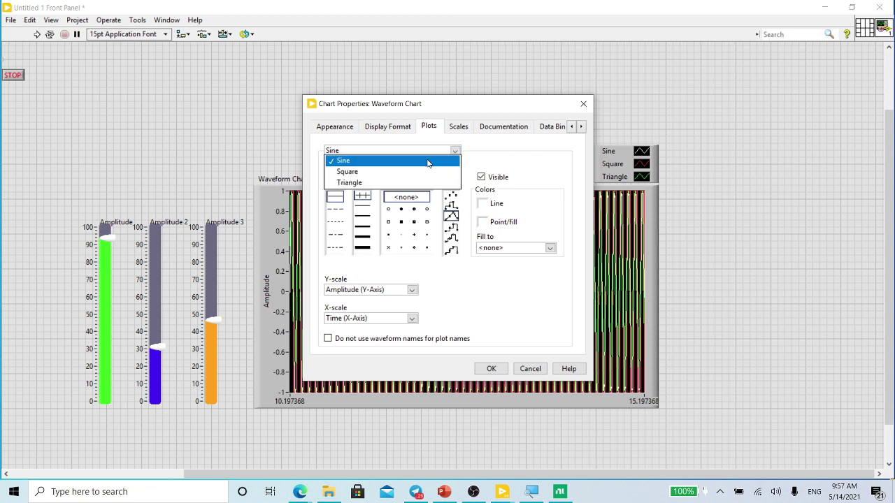
{"action": "left_click", "coordinate": [413, 172]}
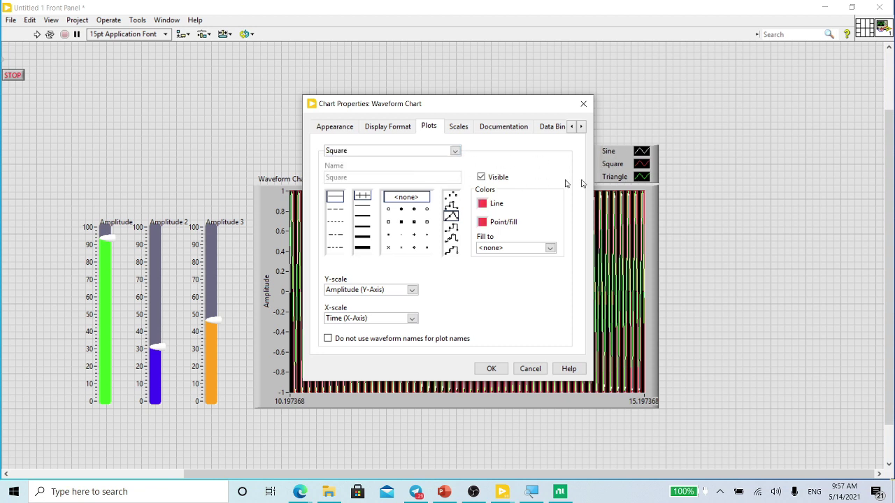
{"action": "left_click", "coordinate": [453, 152]}
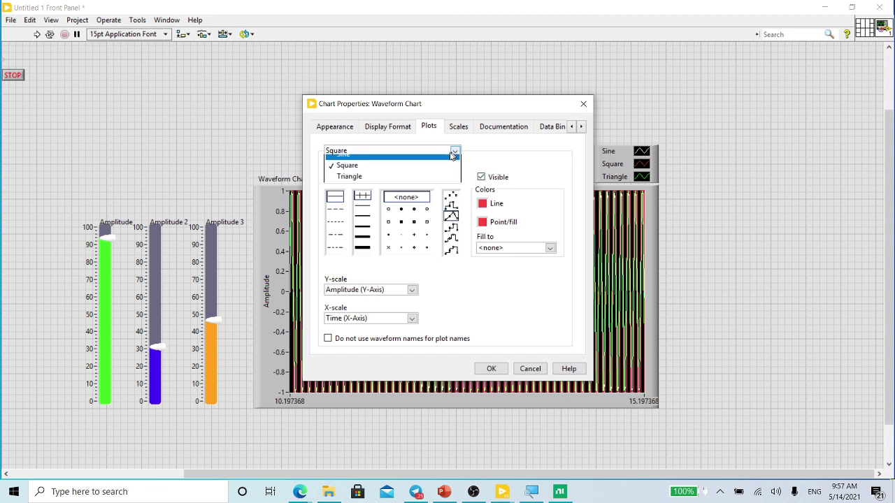
{"action": "left_click", "coordinate": [413, 184]}
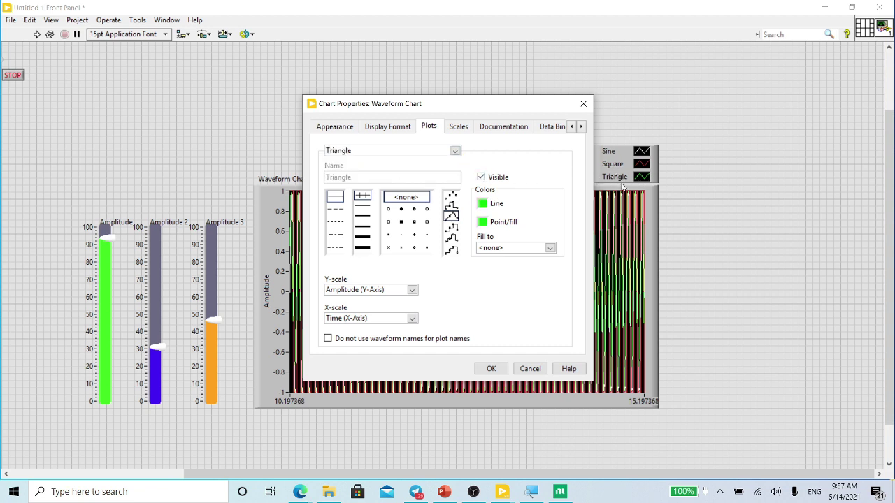
{"action": "left_click", "coordinate": [453, 151]}
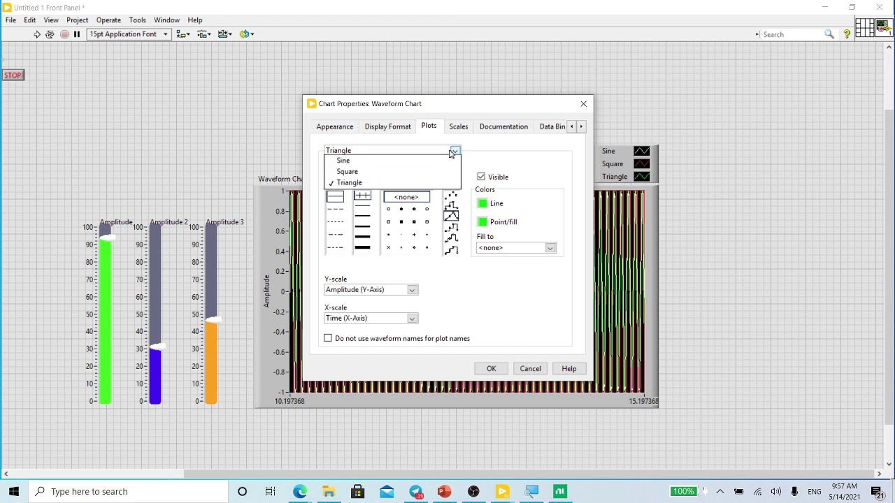
{"action": "left_click", "coordinate": [415, 162]}
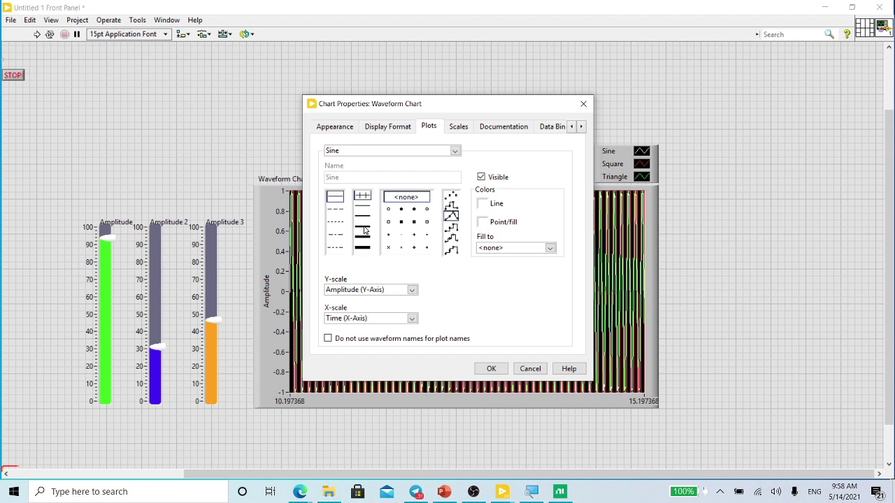
Step: Try thicker line widths on the Sine plot and restore the original thinnest line
{"action": "left_click", "coordinate": [364, 227]}
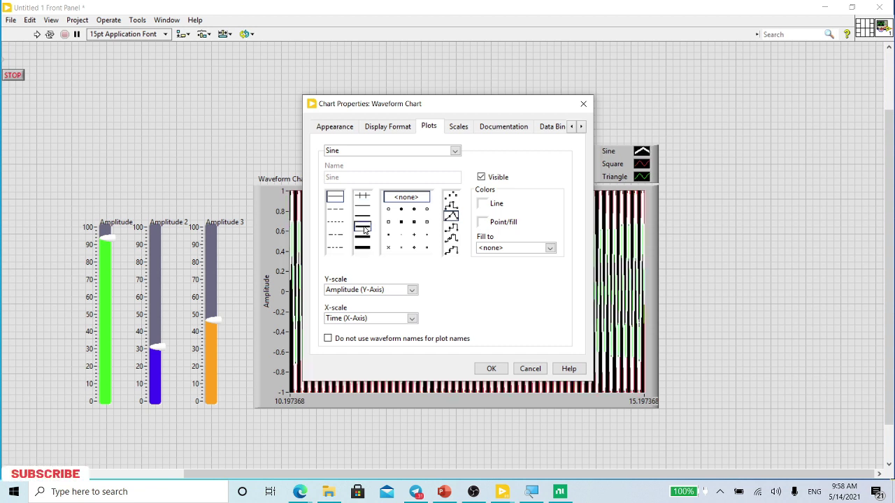
{"action": "left_click", "coordinate": [363, 218]}
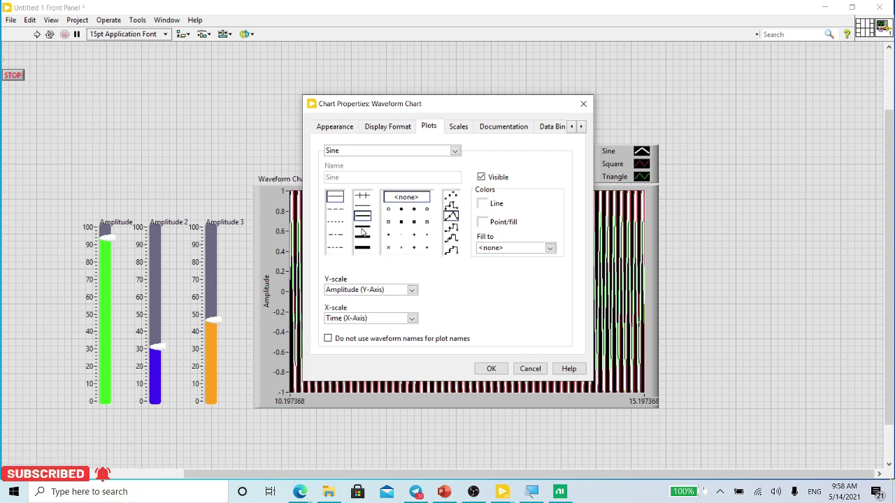
{"action": "left_click", "coordinate": [364, 226]}
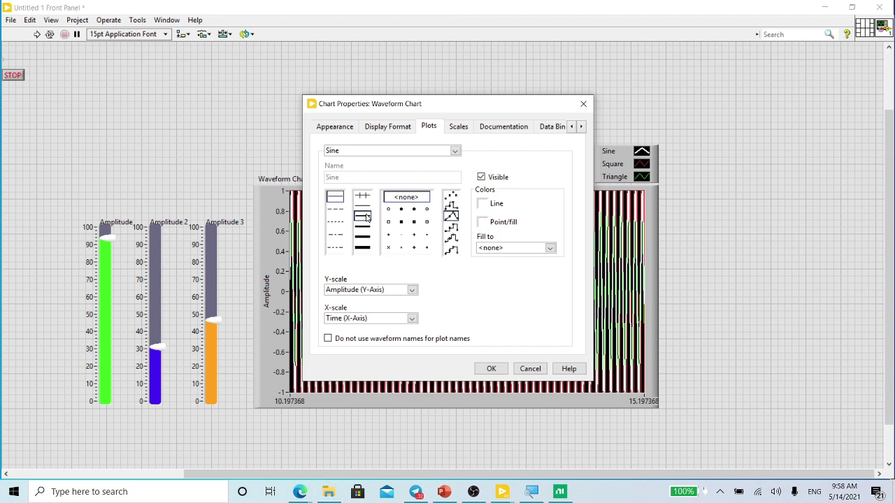
{"action": "left_click", "coordinate": [365, 206]}
{"action": "left_click", "coordinate": [364, 197]}
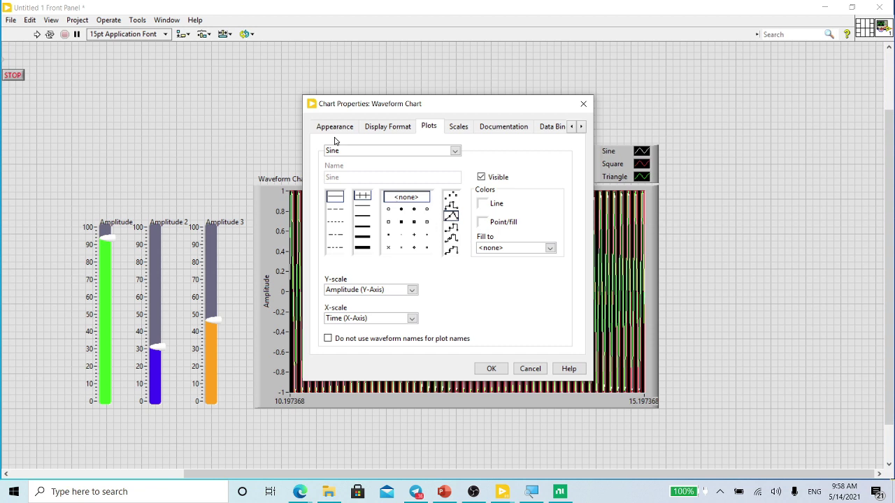
Step: Try square and circle point markers on the Sine plot and restore the point style to none
{"action": "left_click", "coordinate": [390, 225]}
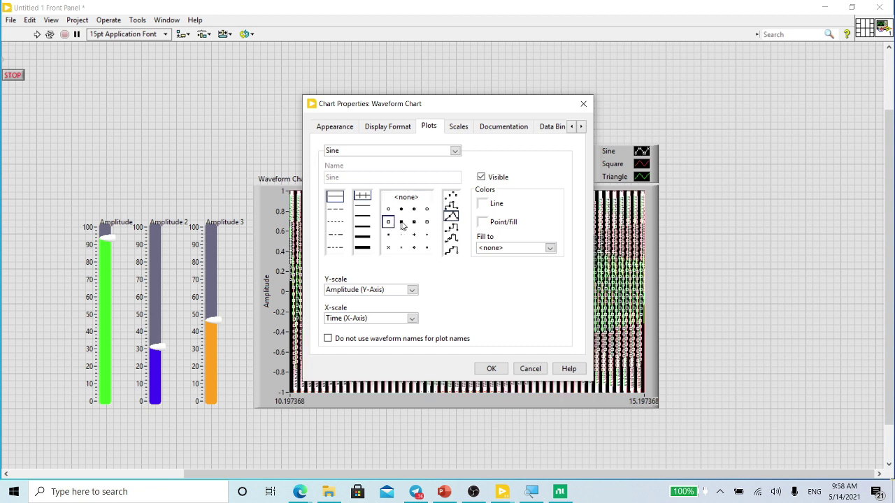
{"action": "left_click", "coordinate": [402, 223]}
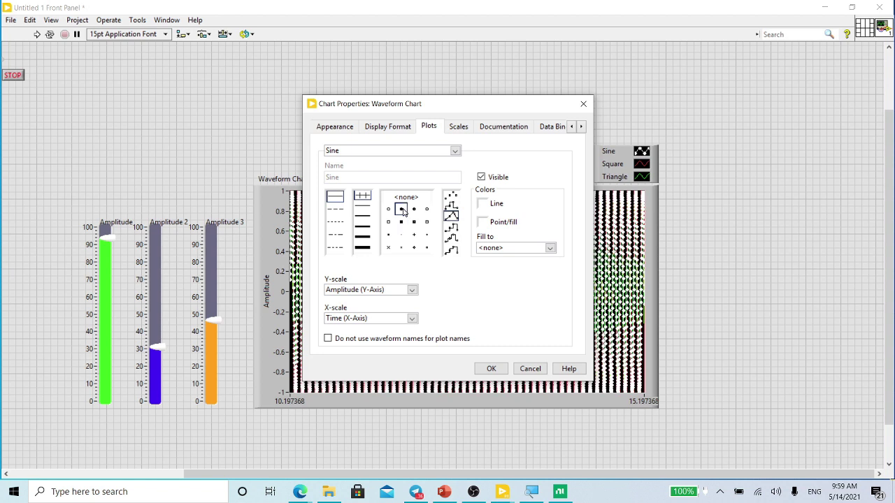
{"action": "left_click", "coordinate": [390, 210]}
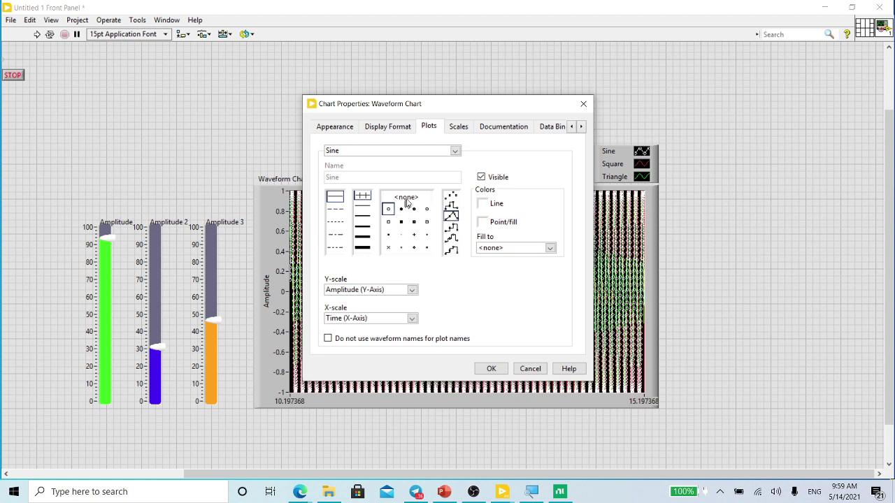
{"action": "left_click", "coordinate": [409, 199]}
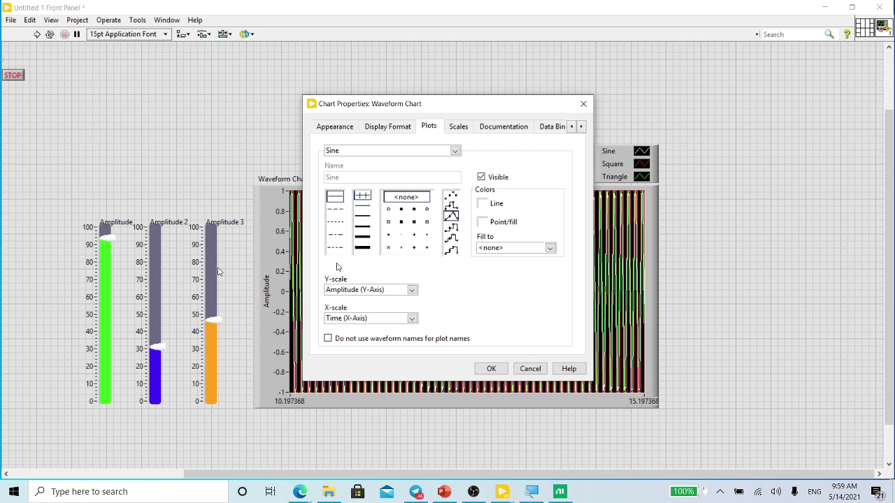
Step: Set the Sine plot's line colour to green and switch to the Square plot's settings
{"action": "left_click", "coordinate": [483, 208]}
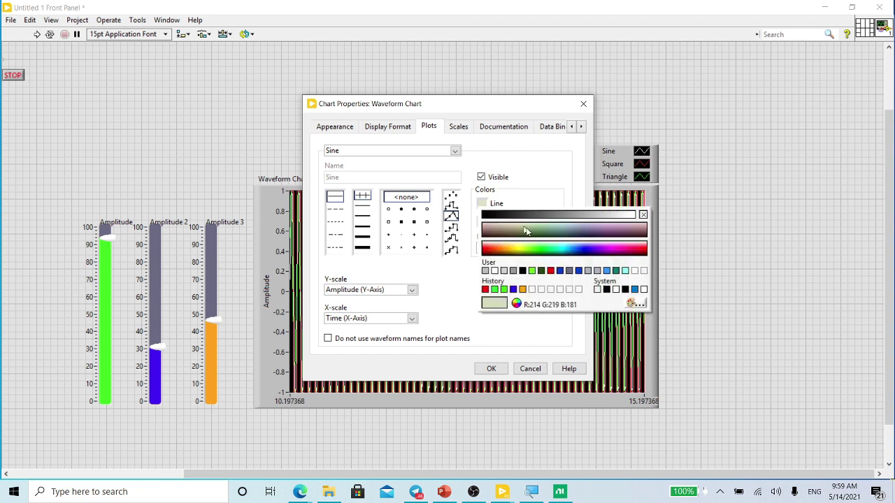
{"action": "left_click", "coordinate": [547, 252]}
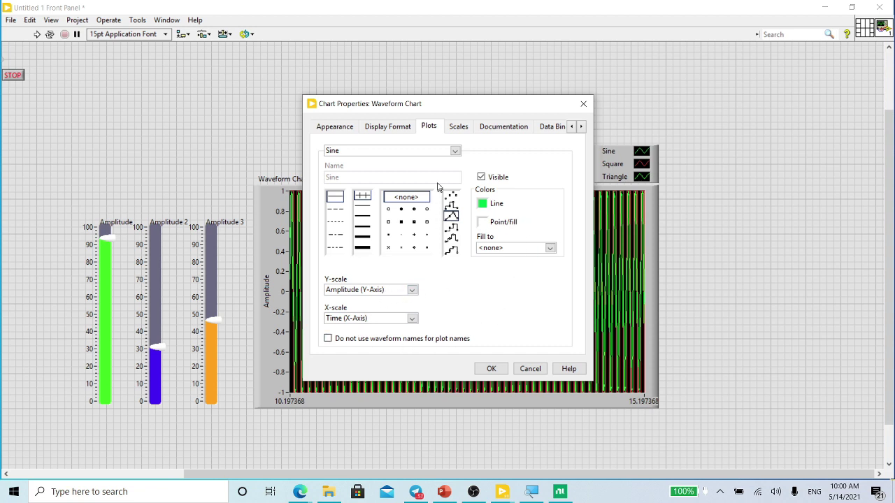
{"action": "left_click", "coordinate": [455, 151]}
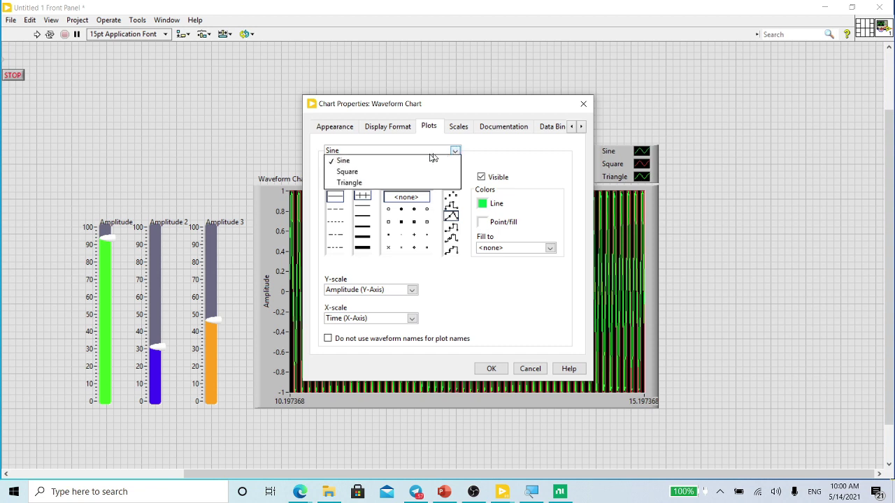
{"action": "left_click", "coordinate": [361, 172]}
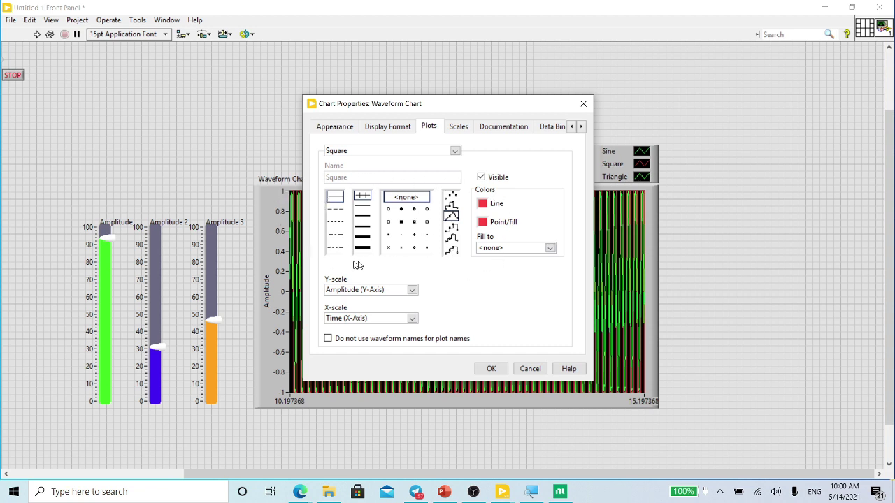
Step: Set the Square plot's line colour to blue and the Triangle plot's line colour to orange
{"action": "left_click", "coordinate": [482, 203]}
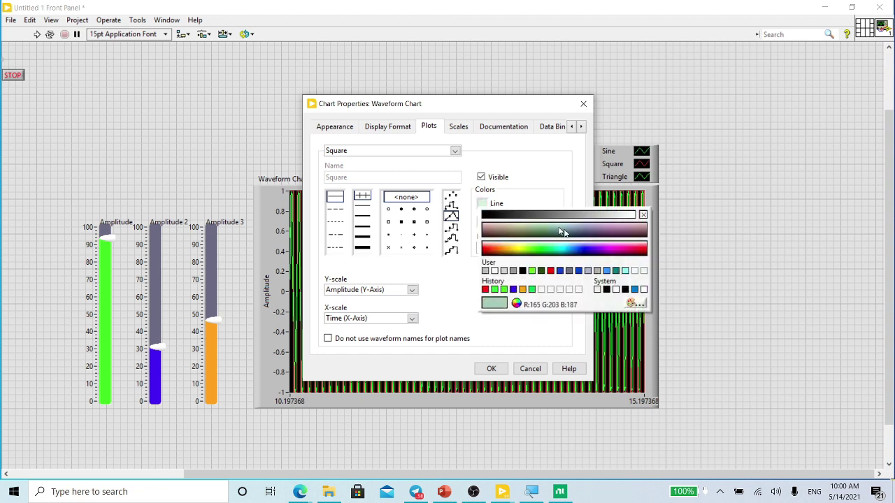
{"action": "left_click", "coordinate": [587, 253]}
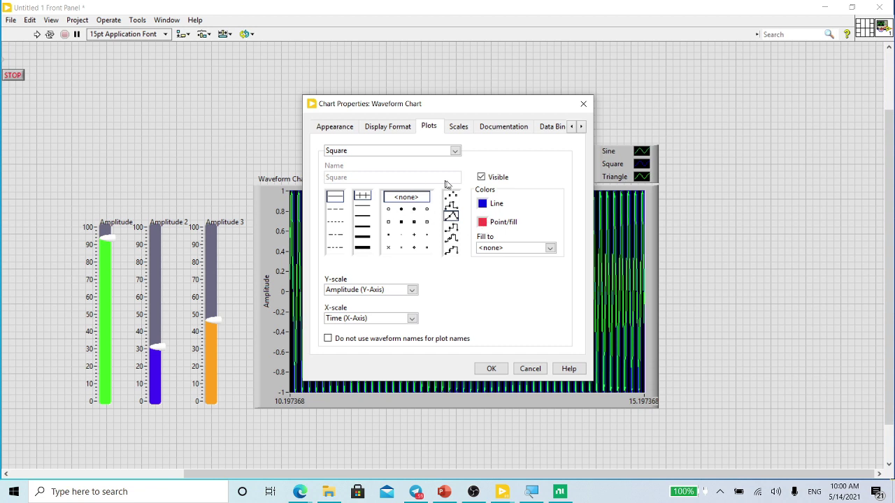
{"action": "left_click", "coordinate": [455, 152]}
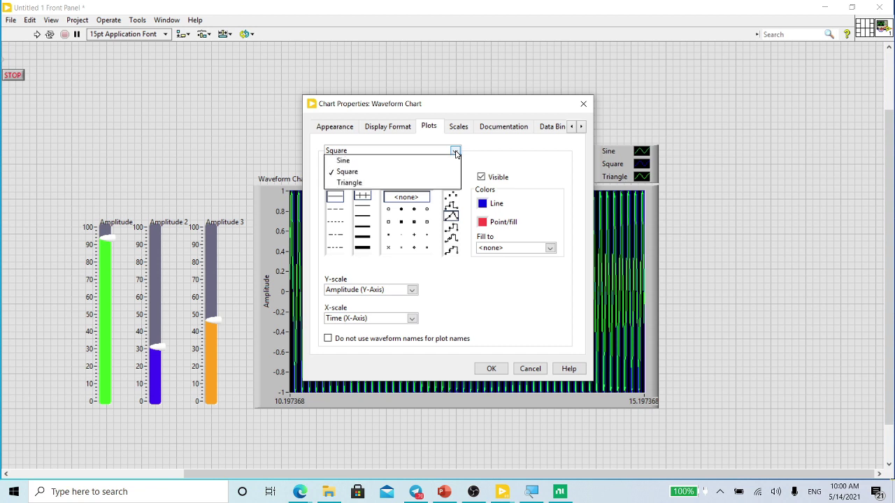
{"action": "left_click", "coordinate": [375, 183]}
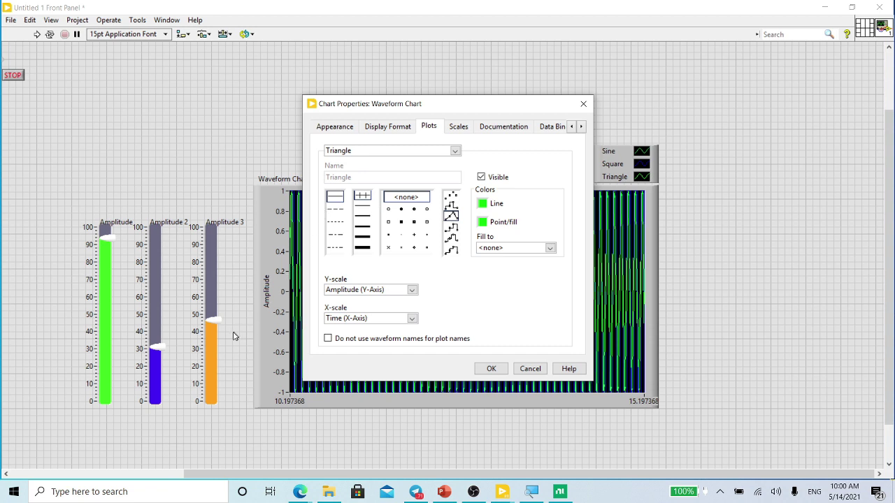
{"action": "left_click", "coordinate": [482, 204]}
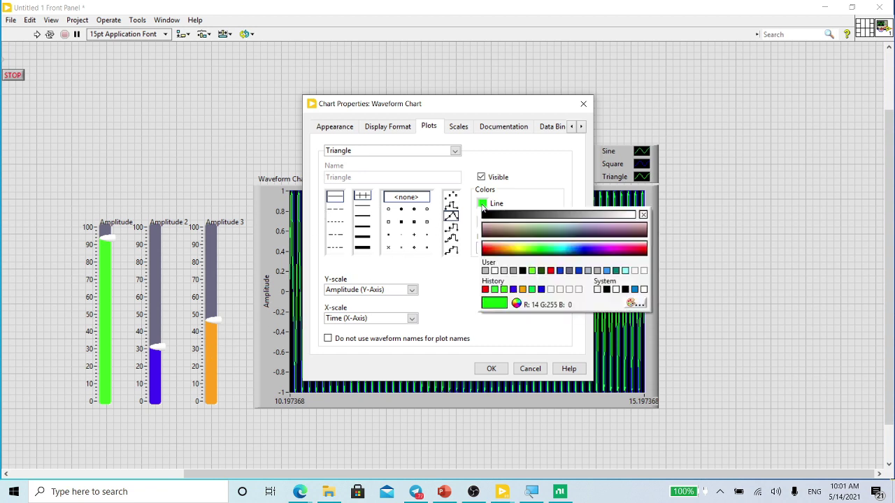
{"action": "left_click", "coordinate": [508, 252]}
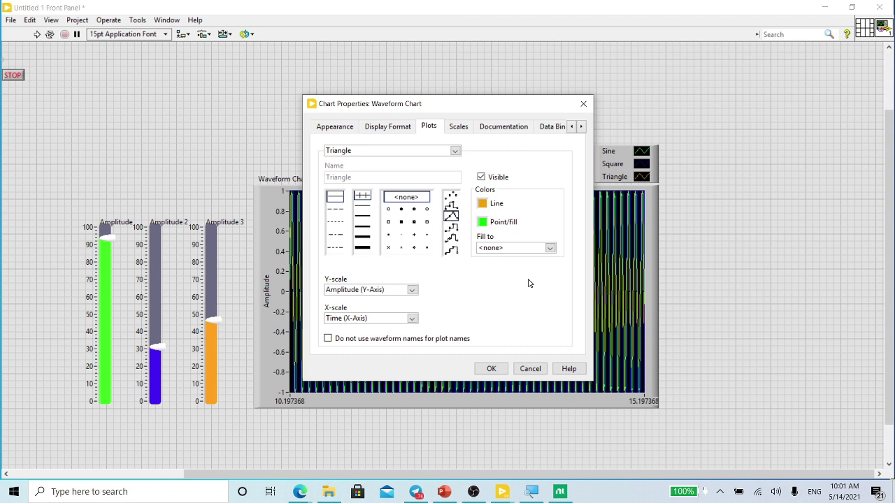
Step: Review the chart's scale, documentation, data binding and display format settings, and apply the chart properties
{"action": "left_click", "coordinate": [458, 128]}
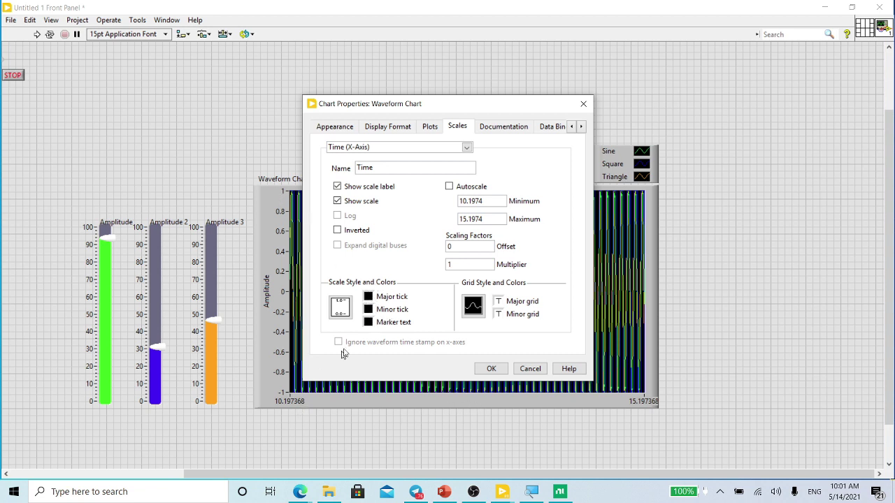
{"action": "left_click", "coordinate": [520, 127]}
{"action": "left_click", "coordinate": [545, 127]}
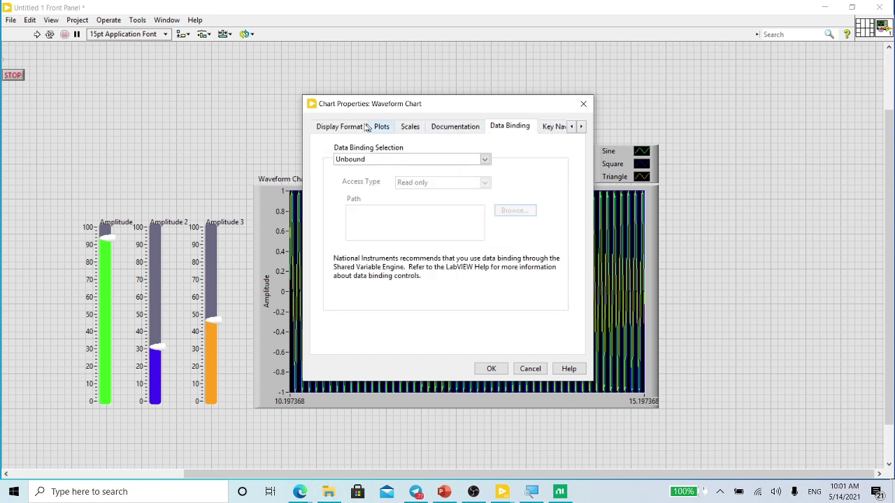
{"action": "left_click", "coordinate": [343, 132]}
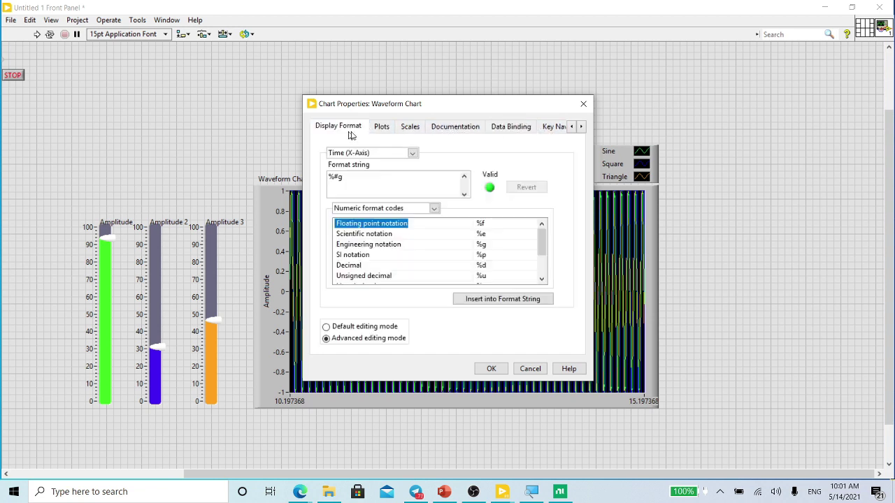
{"action": "left_click", "coordinate": [493, 370]}
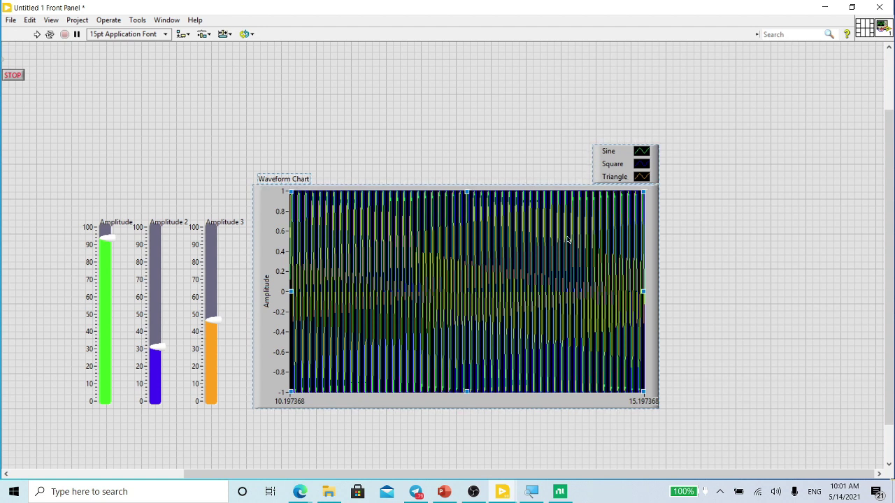
Step: Test-run the VI with the recoloured plots, raising the Amplitude 2 slider to about 55, and abort the run
{"action": "left_click", "coordinate": [38, 37]}
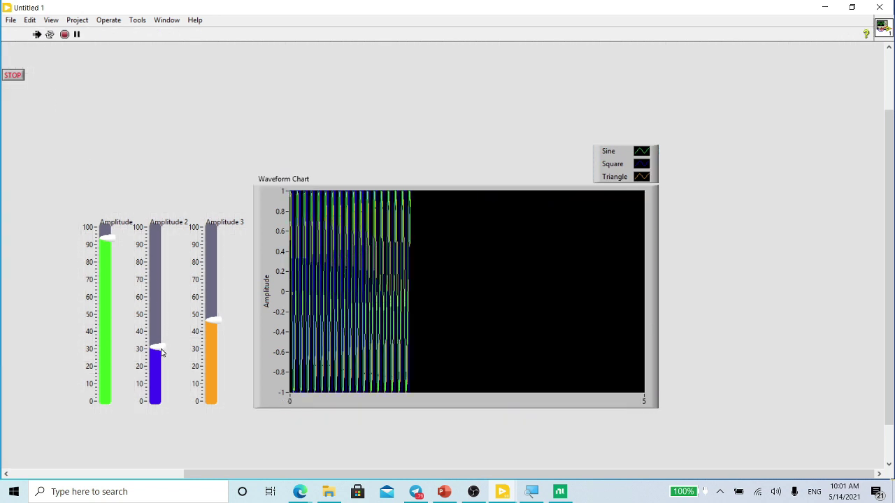
{"action": "left_click_drag", "start_coordinate": [157, 347], "coordinate": [158, 305]}
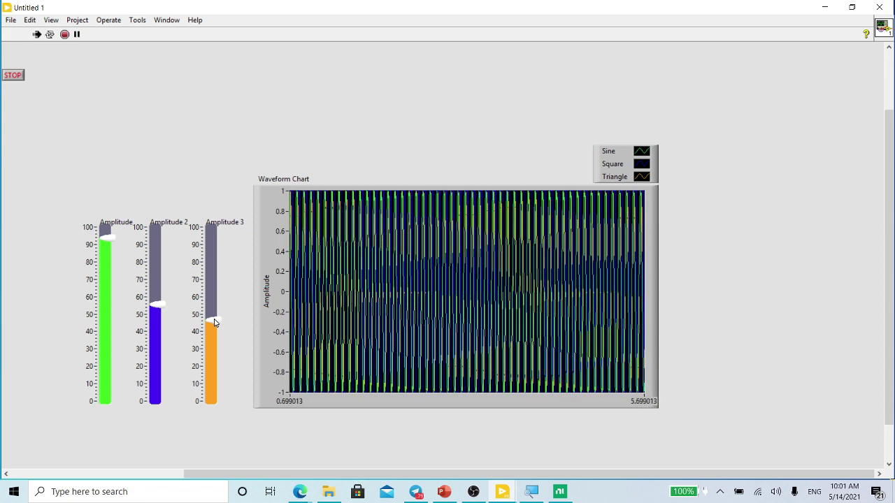
{"action": "mouse_move", "coordinate": [213, 322]}
{"action": "left_mouse_down"}
{"action": "mouse_move", "coordinate": [208, 369]}
{"action": "mouse_move", "coordinate": [209, 320]}
{"action": "left_mouse_up"}
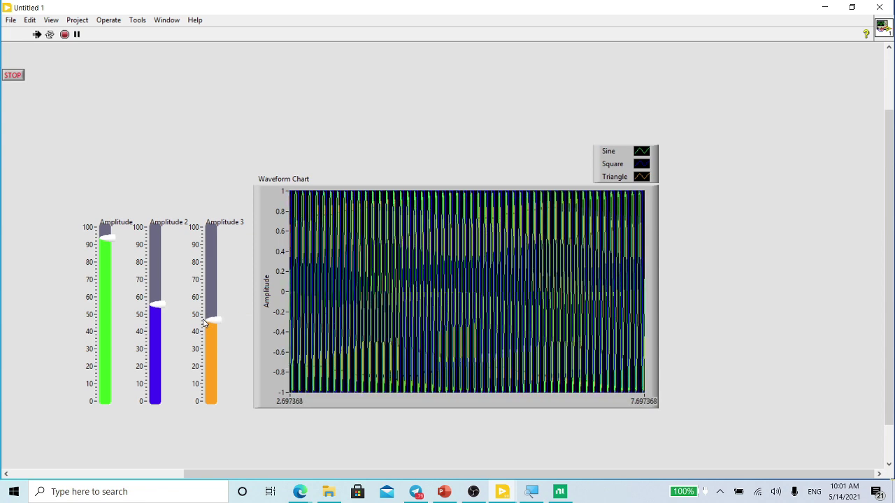
{"action": "left_click", "coordinate": [65, 34]}
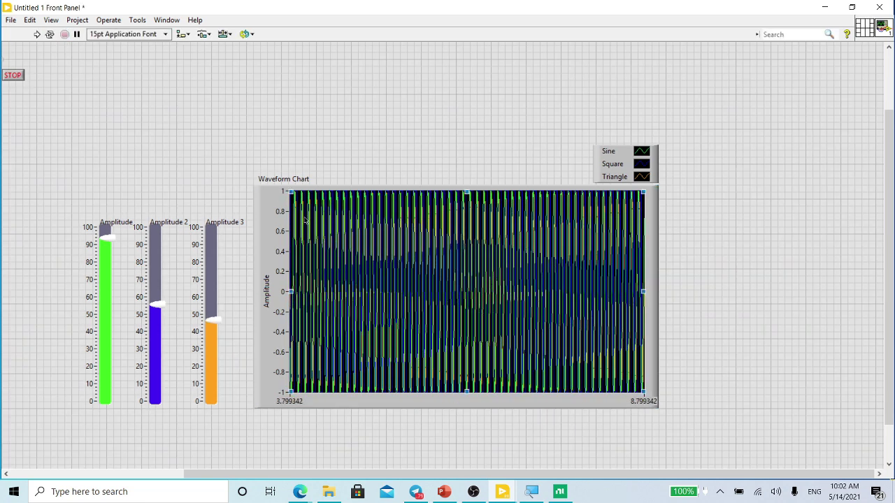
Step: On the block diagram, rewire the Amplitude control to the Frequency input of the sine Simulate Signal block
{"action": "double_click", "coordinate": [279, 220]}
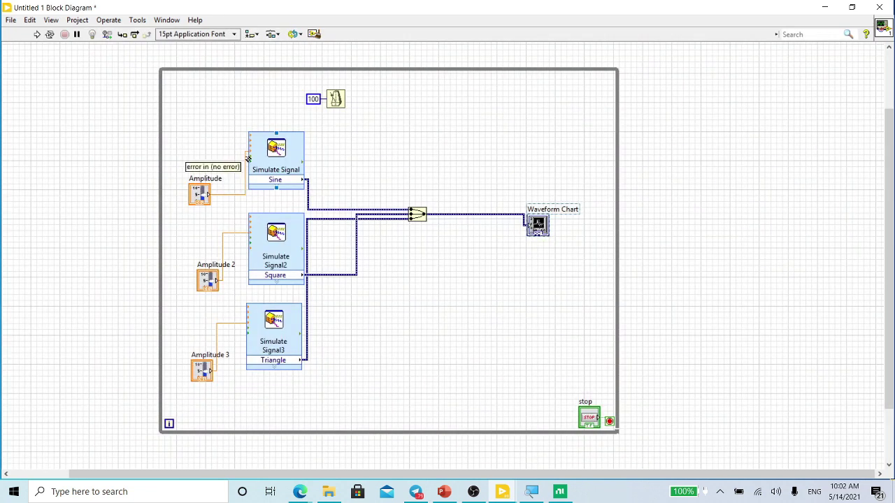
{"action": "left_click", "coordinate": [245, 162]}
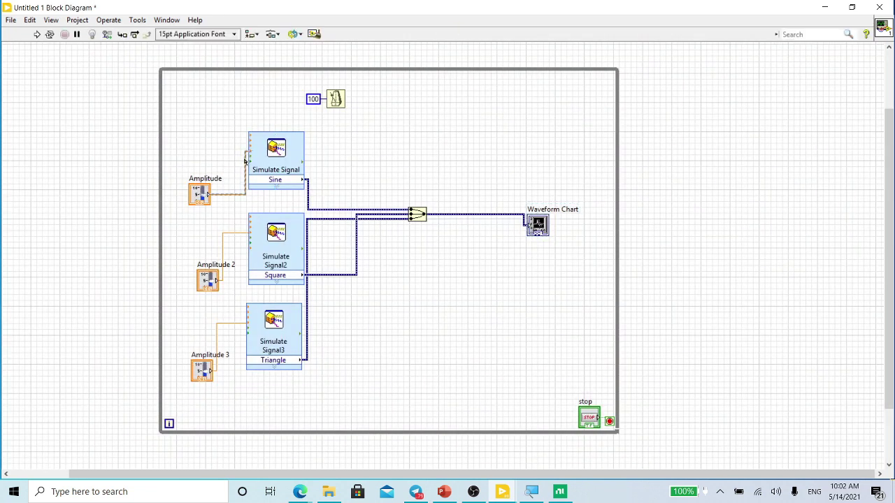
{"action": "key", "text": "ctrl+z"}
{"action": "left_click", "coordinate": [209, 195]}
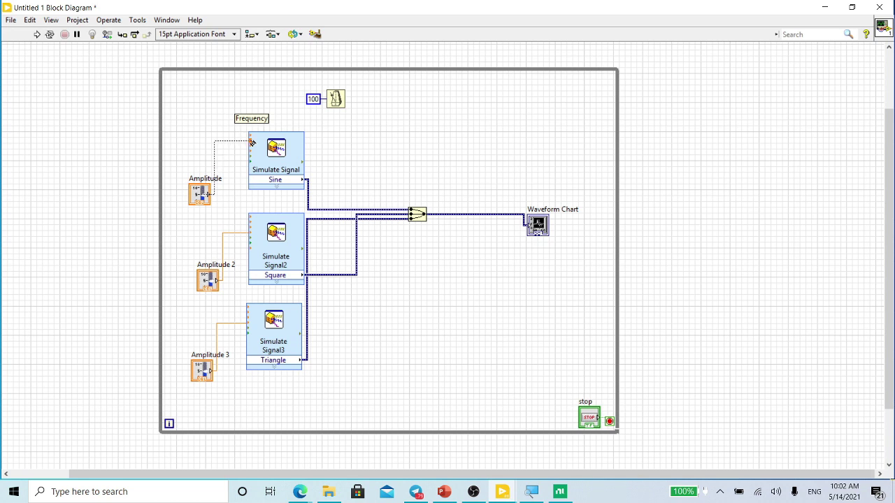
{"action": "left_click", "coordinate": [251, 141]}
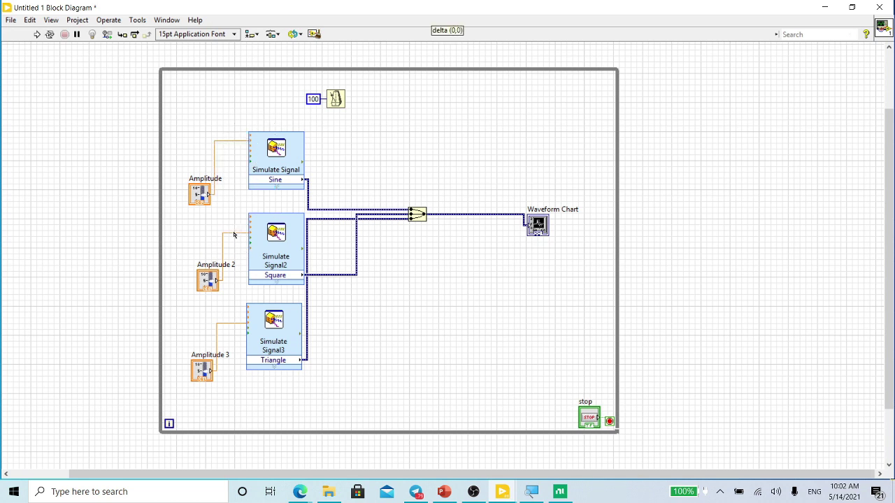
Step: Rewire the Amplitude 2 control to the Frequency input of the square-wave Simulate Signal2 block
{"action": "key", "text": "Escape"}
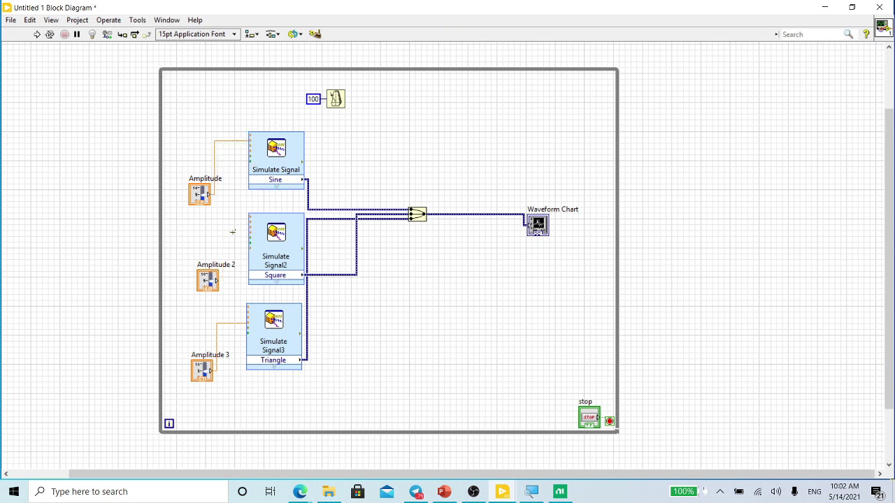
{"action": "left_click", "coordinate": [218, 281]}
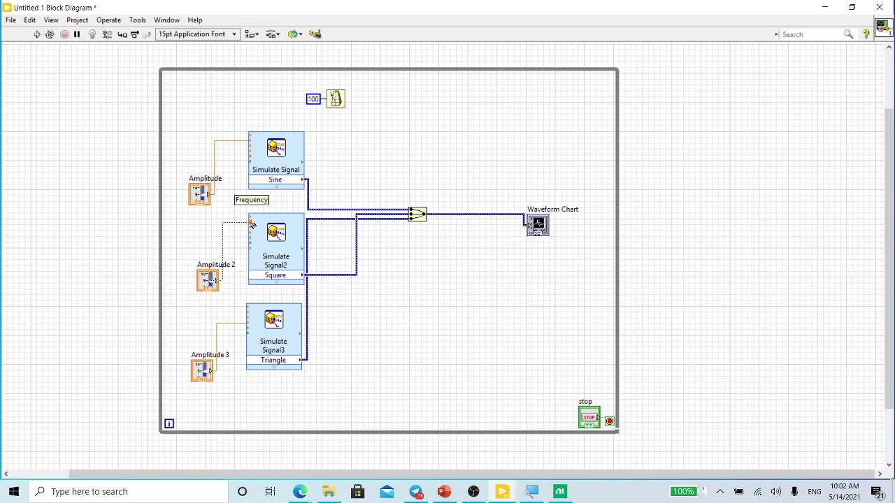
{"action": "left_click", "coordinate": [250, 223]}
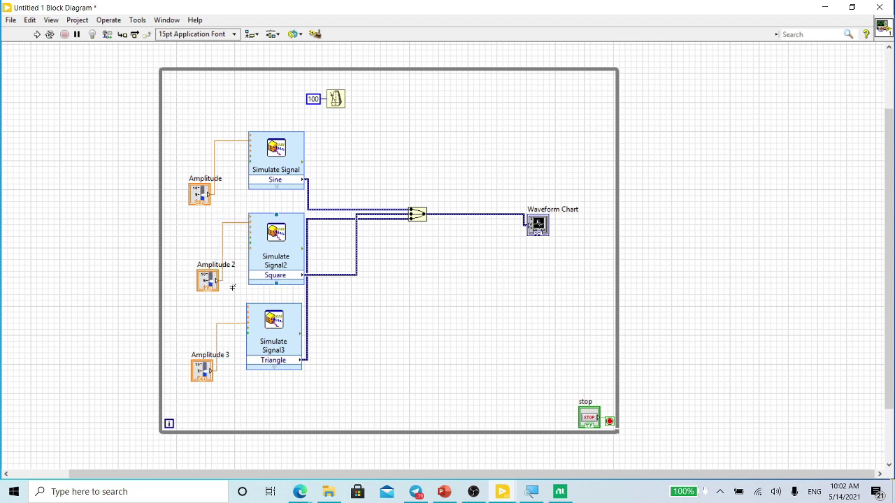
Step: Rewire the Amplitude 3 control to the Frequency input of the triangle-wave Simulate Signal3 block
{"action": "double_click", "coordinate": [223, 325]}
{"action": "key", "text": "Delete"}
{"action": "left_click", "coordinate": [249, 313]}
Step: Run the VI from the front panel and lower the Amplitude, Amplitude 2 and Amplitude 3 sliders to 0
{"action": "double_click", "coordinate": [536, 229]}
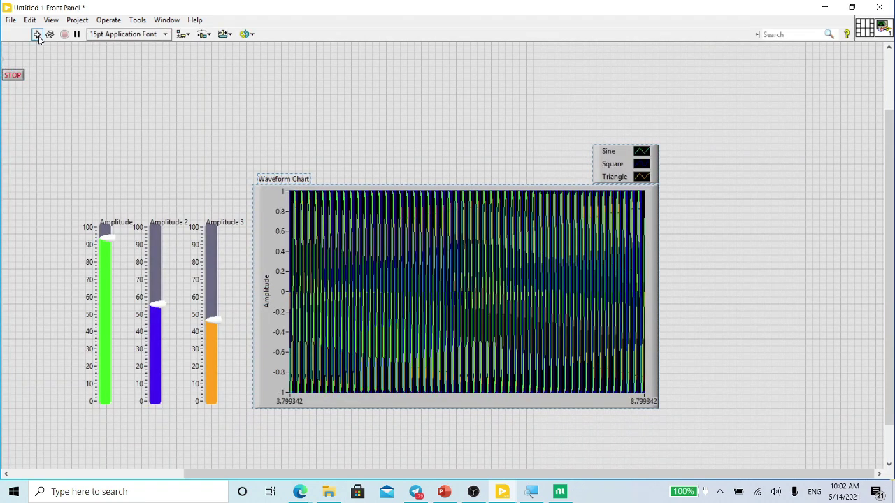
{"action": "left_click", "coordinate": [38, 35]}
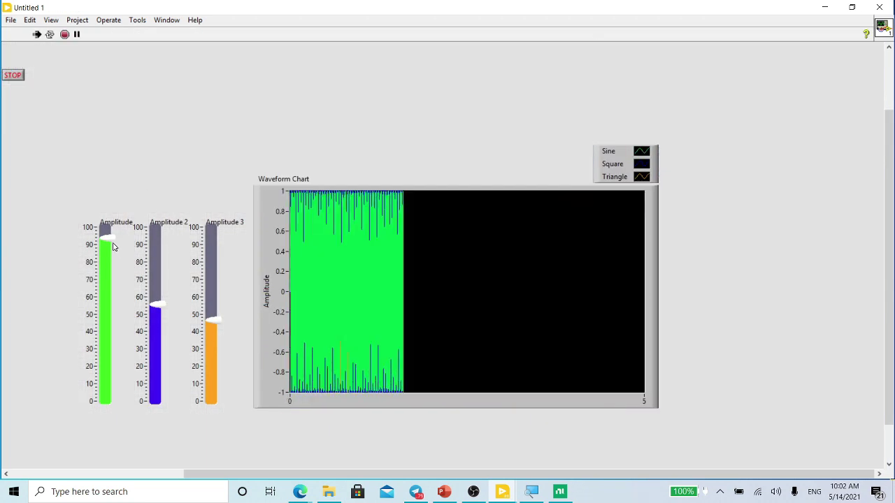
{"action": "left_click_drag", "start_coordinate": [113, 246], "coordinate": [99, 394]}
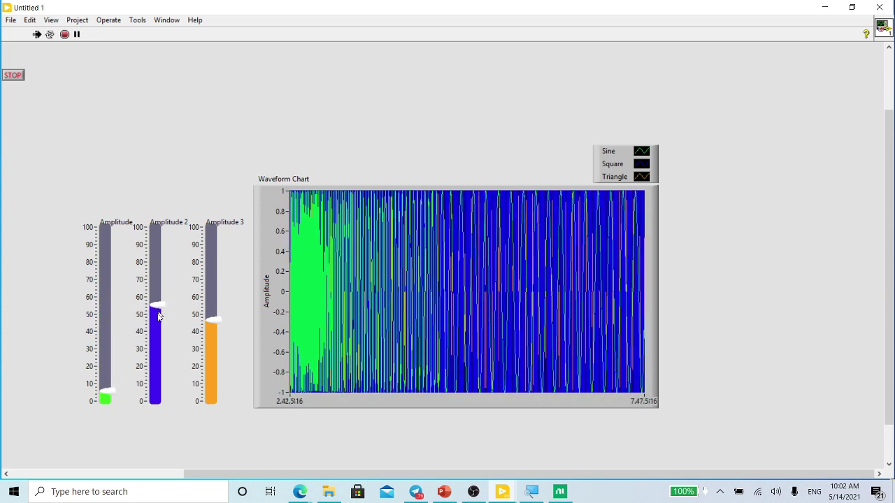
{"action": "left_click_drag", "start_coordinate": [159, 317], "coordinate": [149, 410]}
{"action": "left_click_drag", "start_coordinate": [217, 325], "coordinate": [206, 425]}
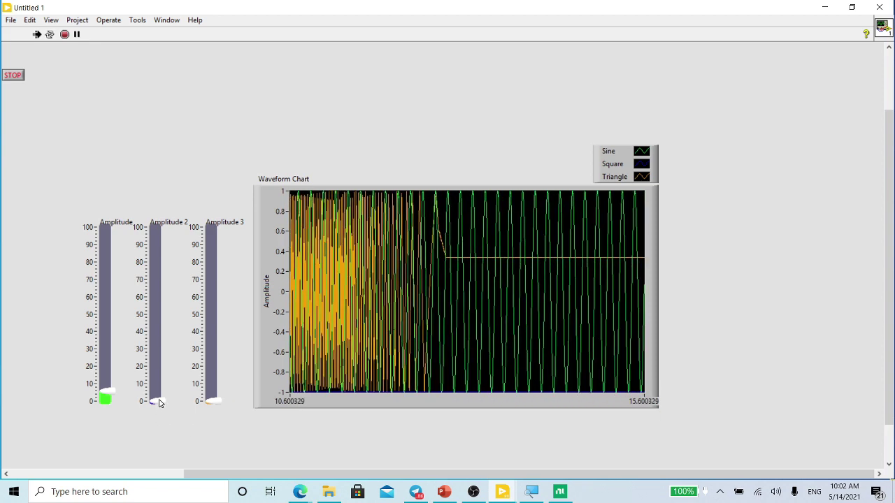
{"action": "left_click_drag", "start_coordinate": [113, 396], "coordinate": [108, 413]}
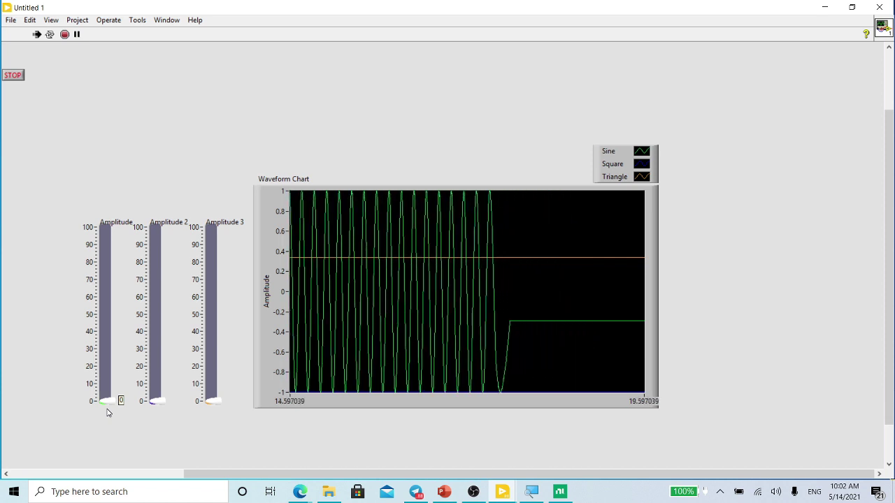
Step: Raise the sliders during the run to about 4 for Amplitude, 3 for Amplitude 2 and 2 for Amplitude 3
{"action": "left_click", "coordinate": [161, 405]}
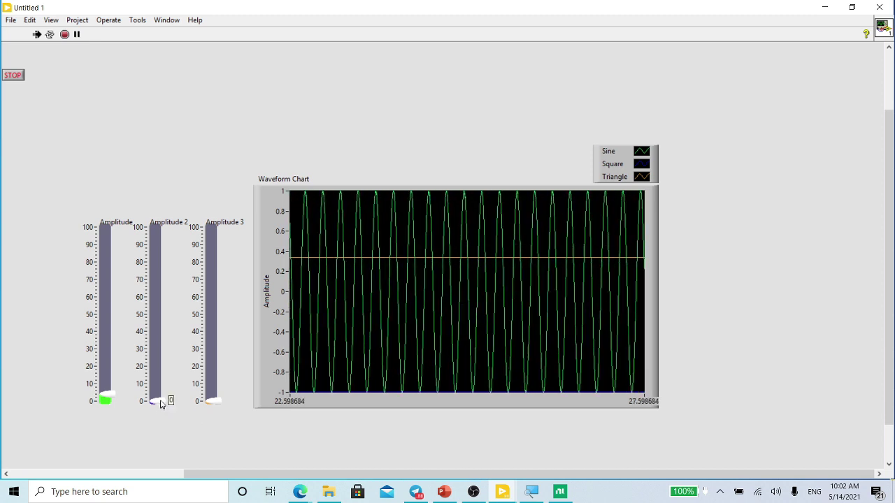
{"action": "left_click_drag", "start_coordinate": [161, 404], "coordinate": [160, 400]}
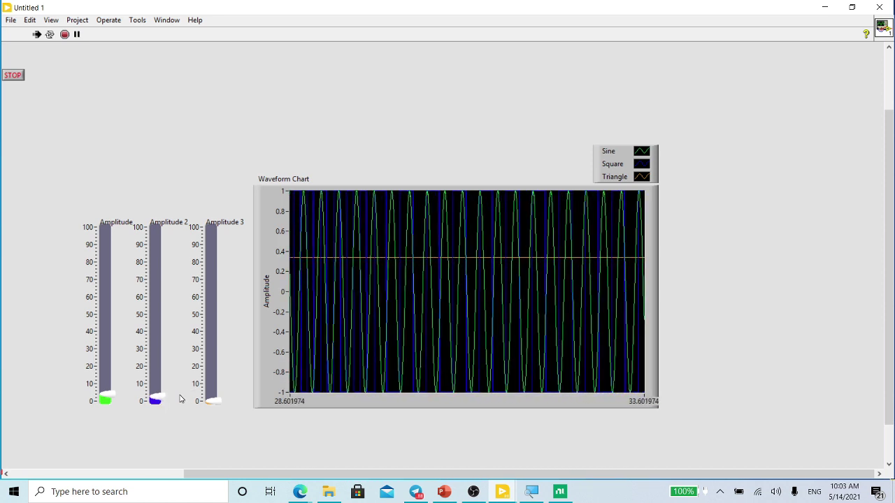
{"action": "left_click_drag", "start_coordinate": [213, 401], "coordinate": [216, 401]}
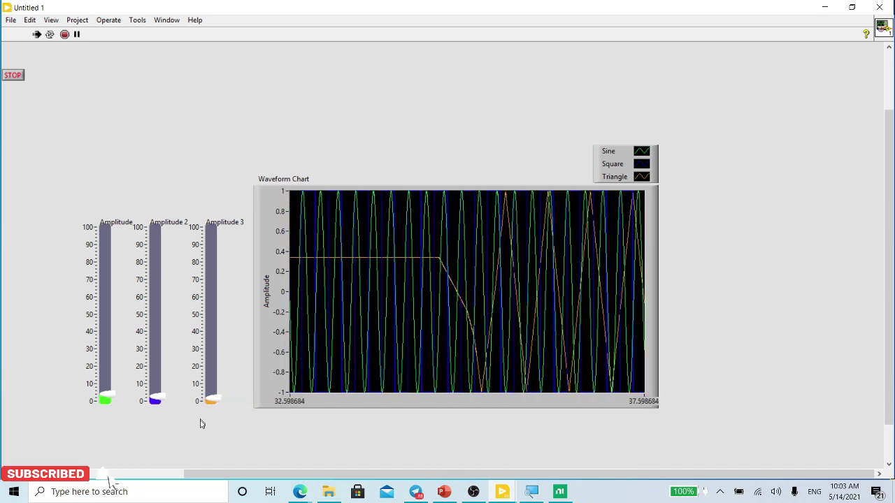